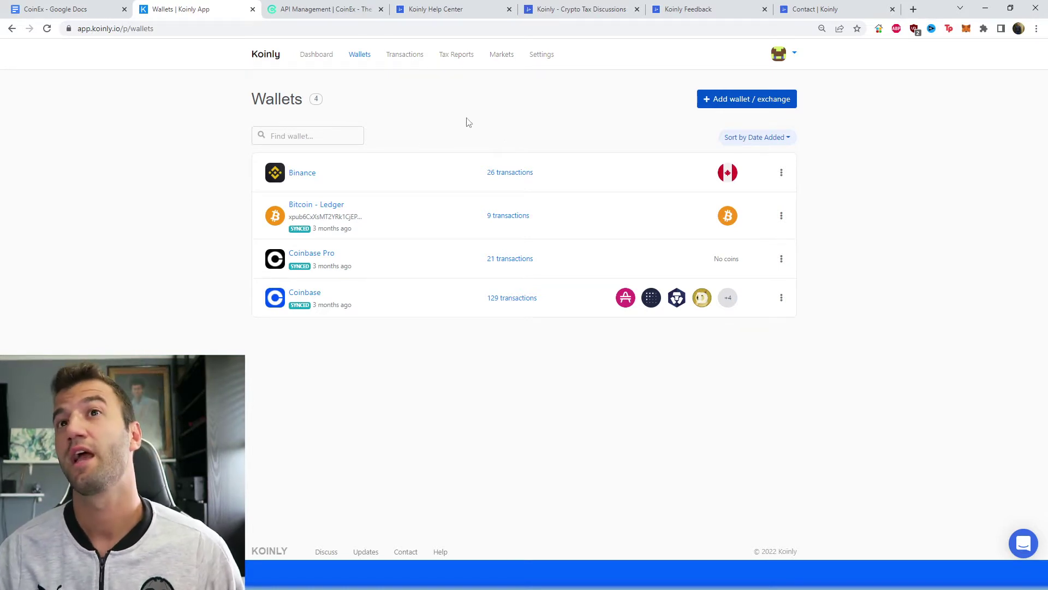
# Search the wallet list for 'coinex', pick the CoinEx tile, and choose Setup auto-sync
pyautogui.click(741, 103)
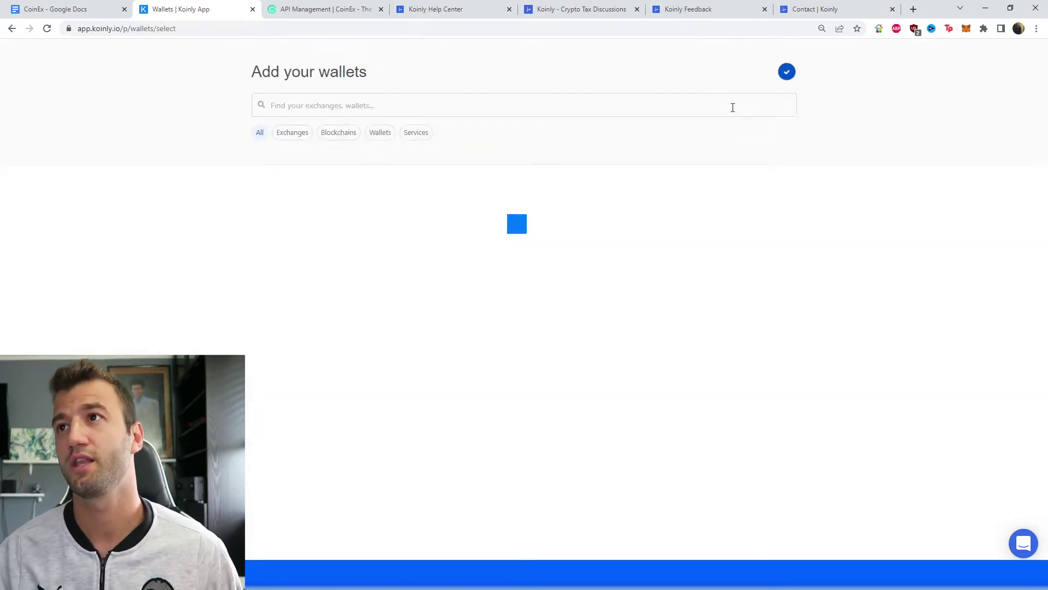
pyautogui.click(459, 109)
pyautogui.write('co')
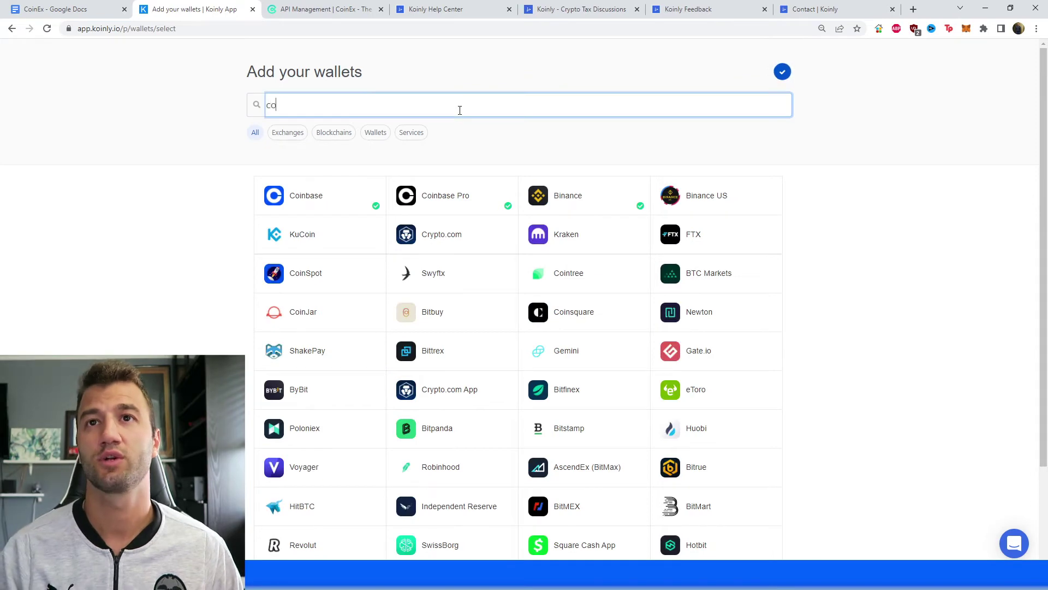
pyautogui.write('inex')
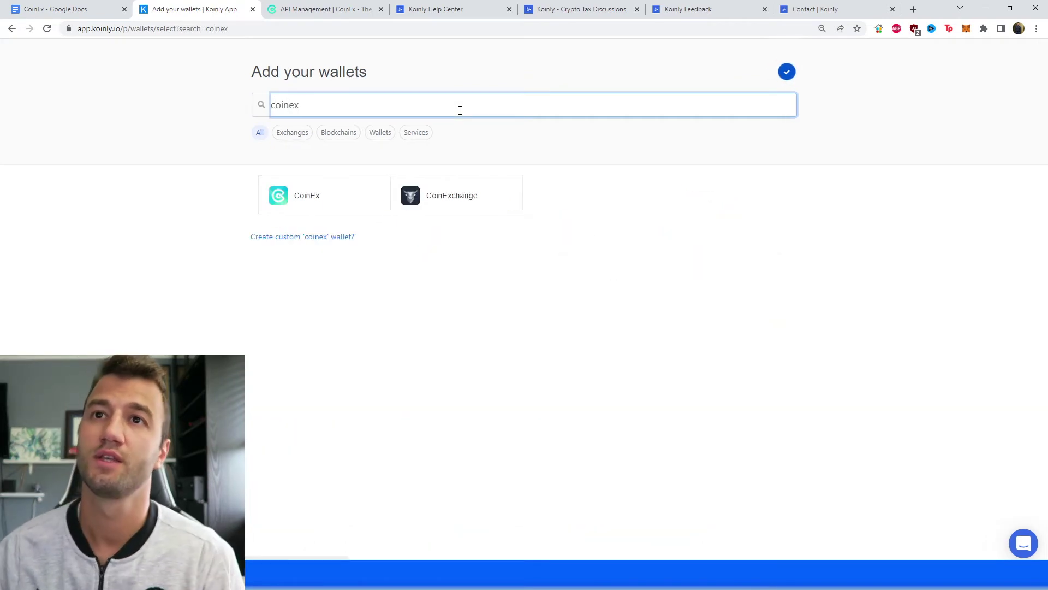
pyautogui.click(296, 202)
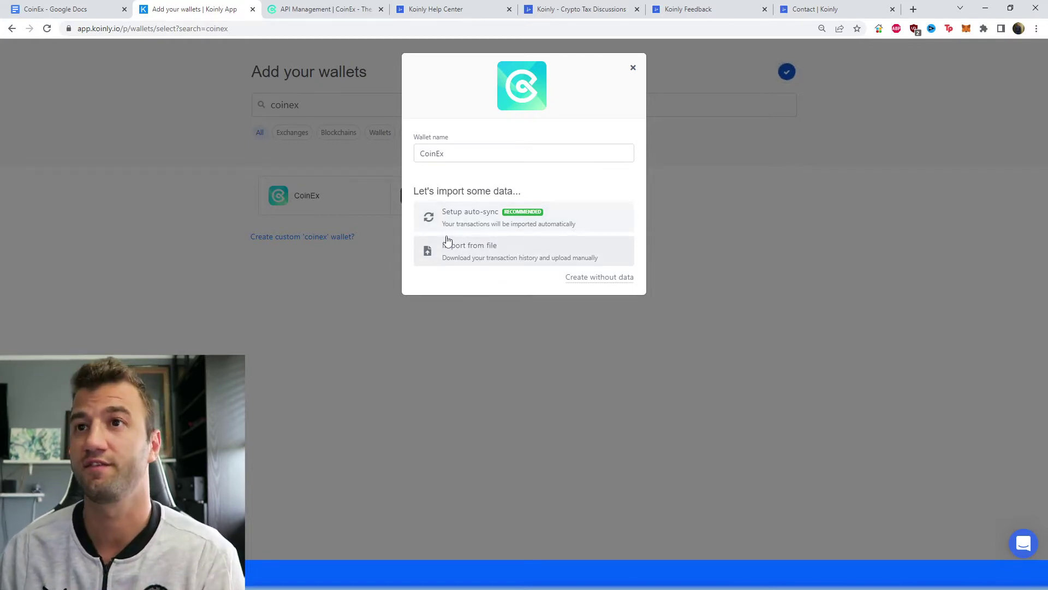
pyautogui.click(482, 227)
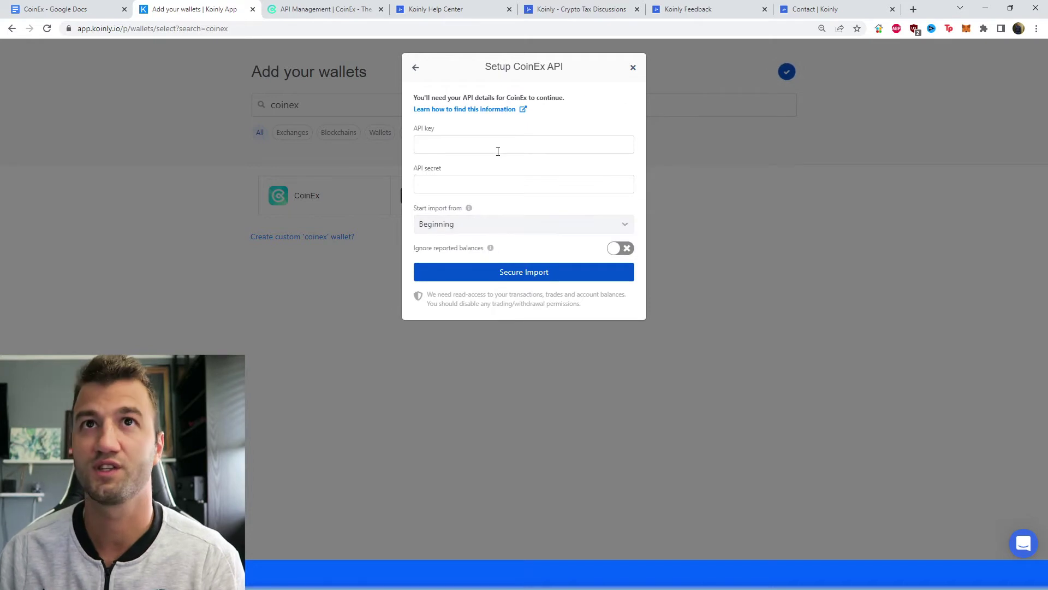
# Go to the API Management page in the CoinEx account menu
pyautogui.moveTo(437, 129); pyautogui.dragTo(397, 128)
pyautogui.moveTo(476, 167); pyautogui.dragTo(389, 166)
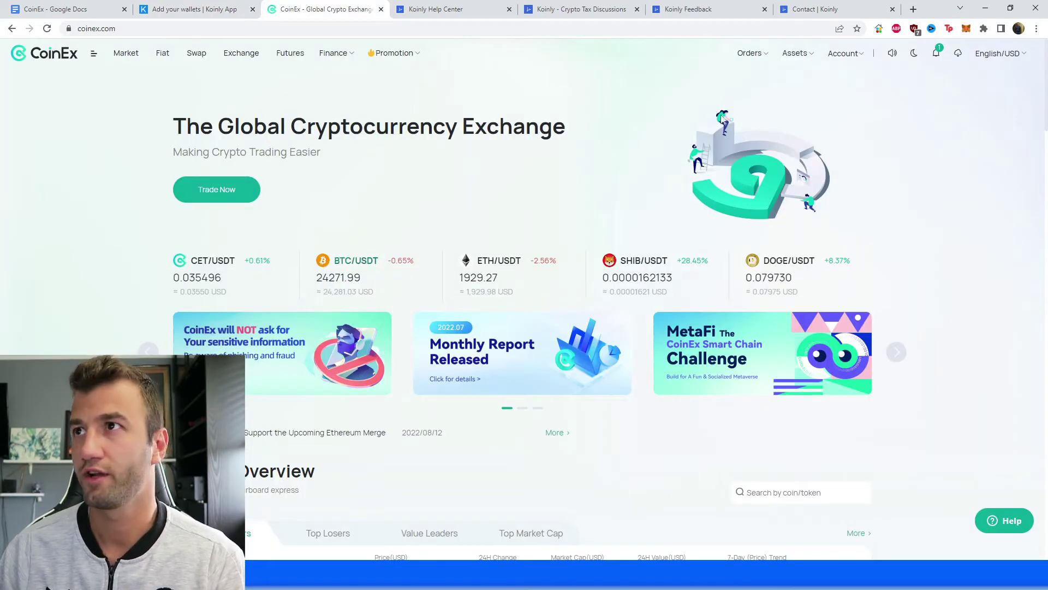
pyautogui.moveTo(854, 52)
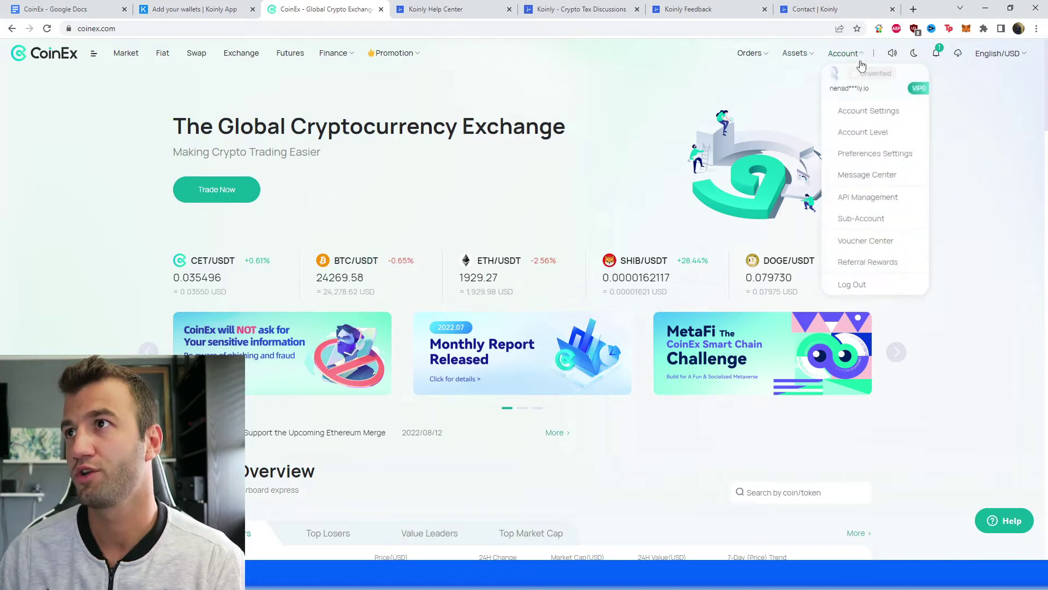
pyautogui.click(868, 197)
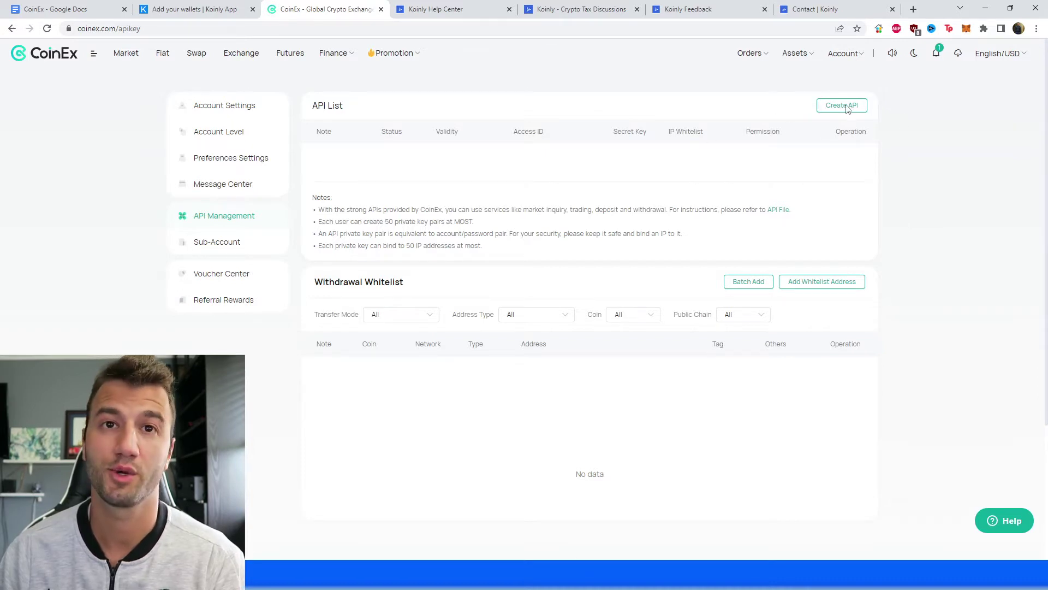
# Create a read-only API key with remark 'koinly' using the TOTP code, and copy its Access ID
pyautogui.click(843, 109)
pyautogui.click(439, 222)
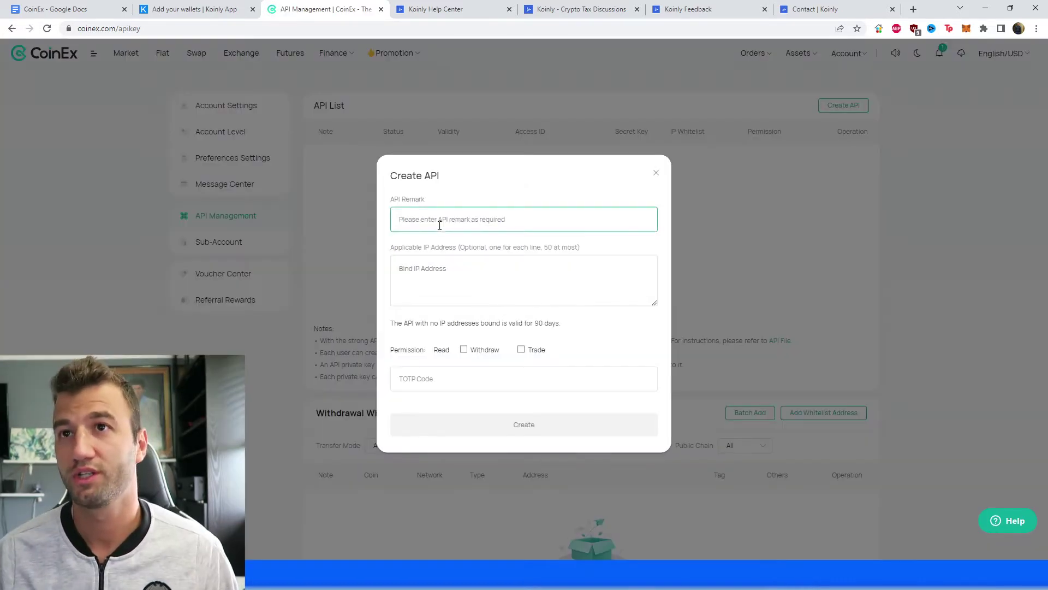
pyautogui.write('koinly')
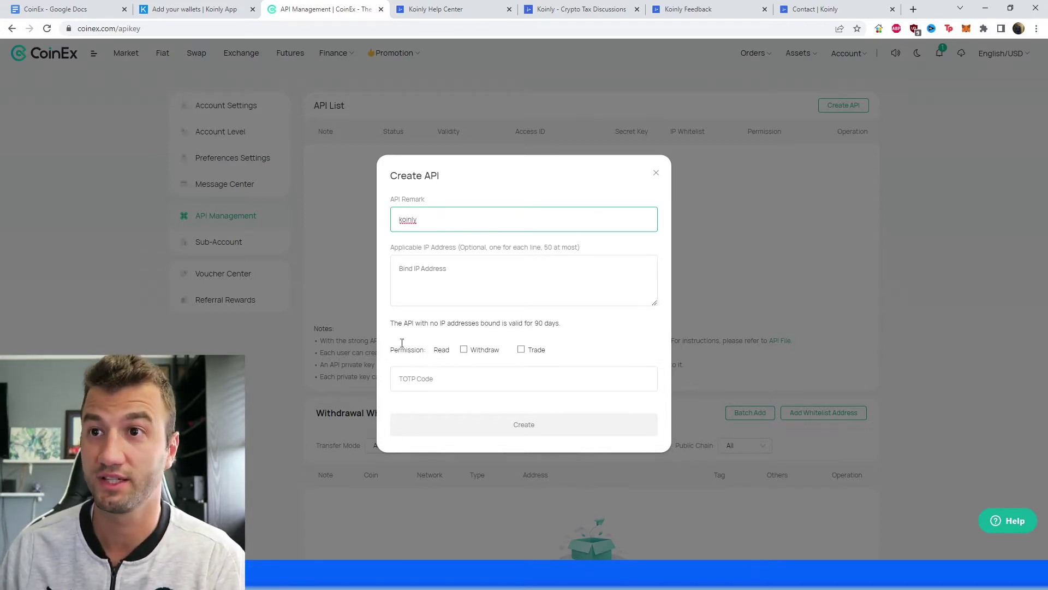
pyautogui.click(506, 377)
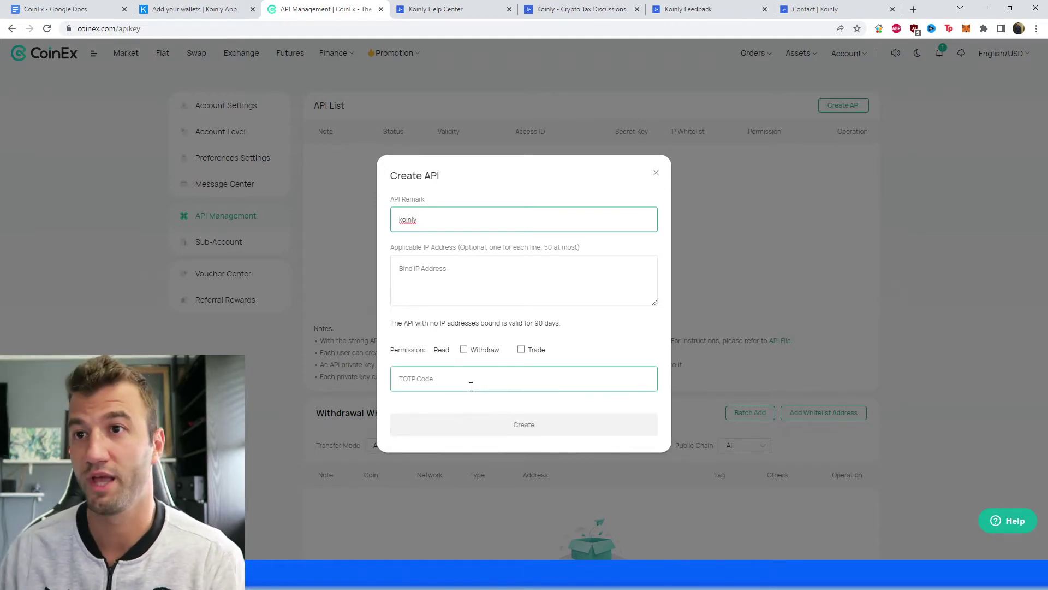
pyautogui.click(483, 380)
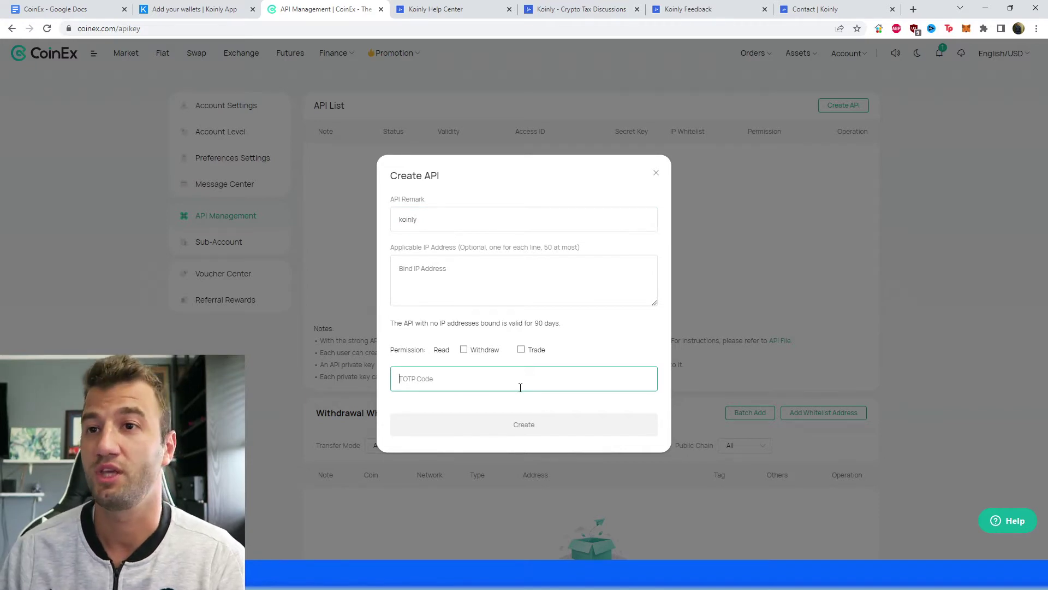
pyautogui.click(524, 426)
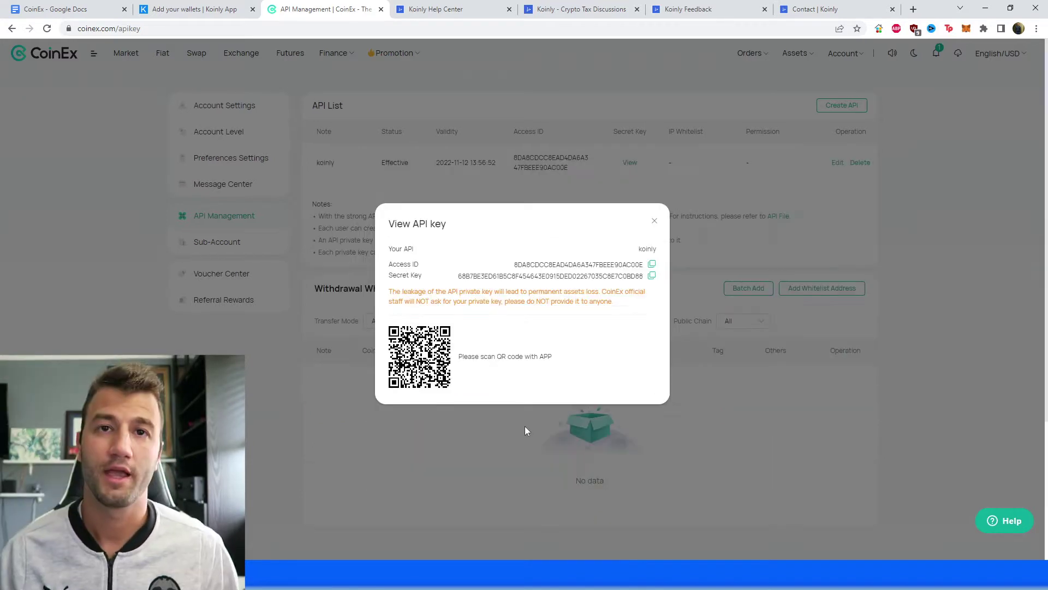
pyautogui.click(652, 266)
pyautogui.click(213, 9)
# Fill in the CoinEx Access ID as API key and Secret Key as API secret, then run Secure Import
pyautogui.click(510, 146)
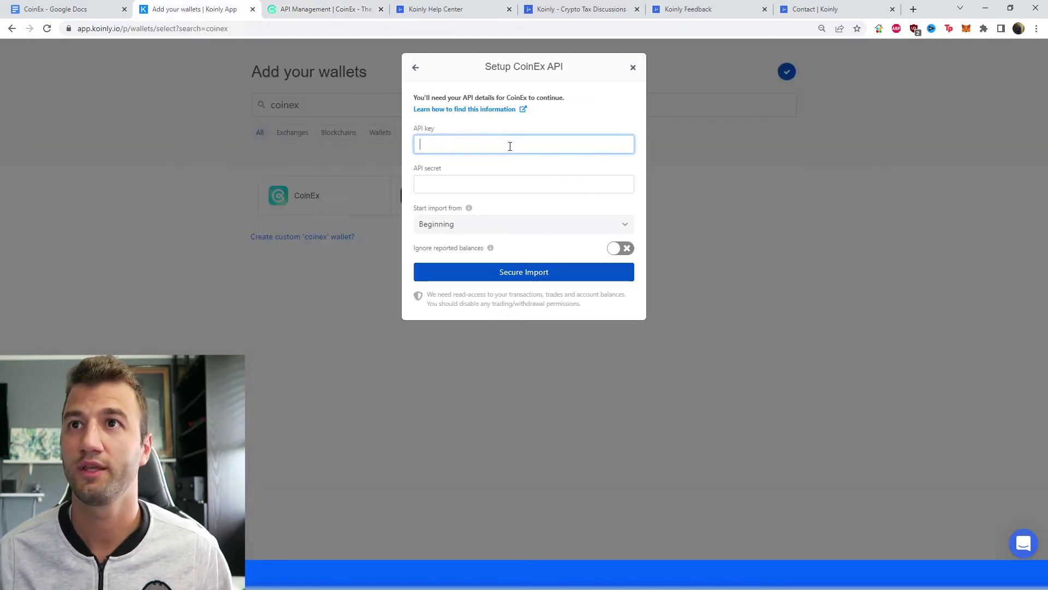
pyautogui.hotkey('ctrl', 'v')
pyautogui.click(322, 9)
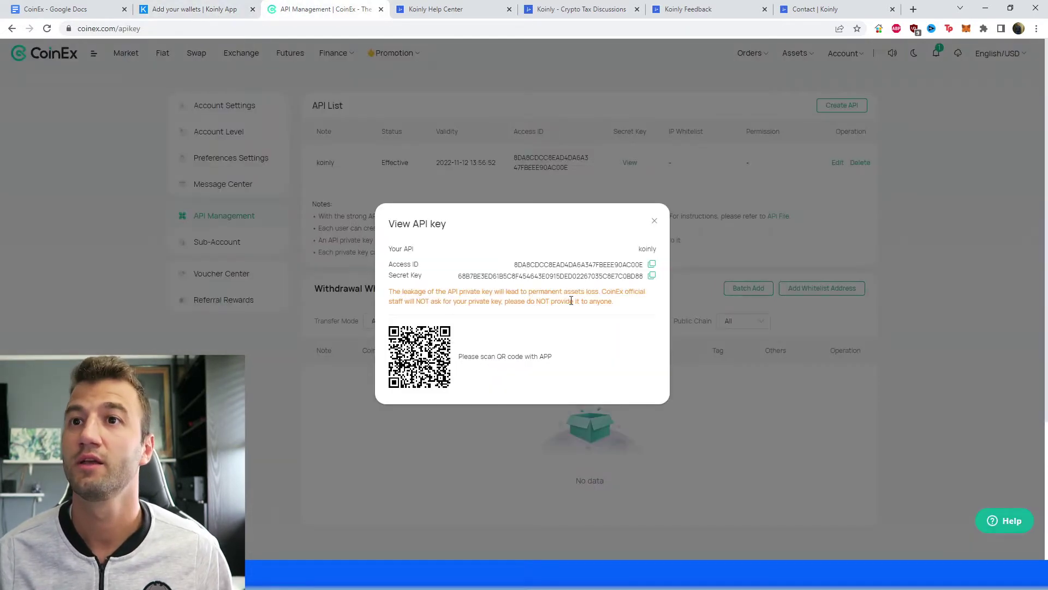
pyautogui.click(652, 276)
pyautogui.click(213, 10)
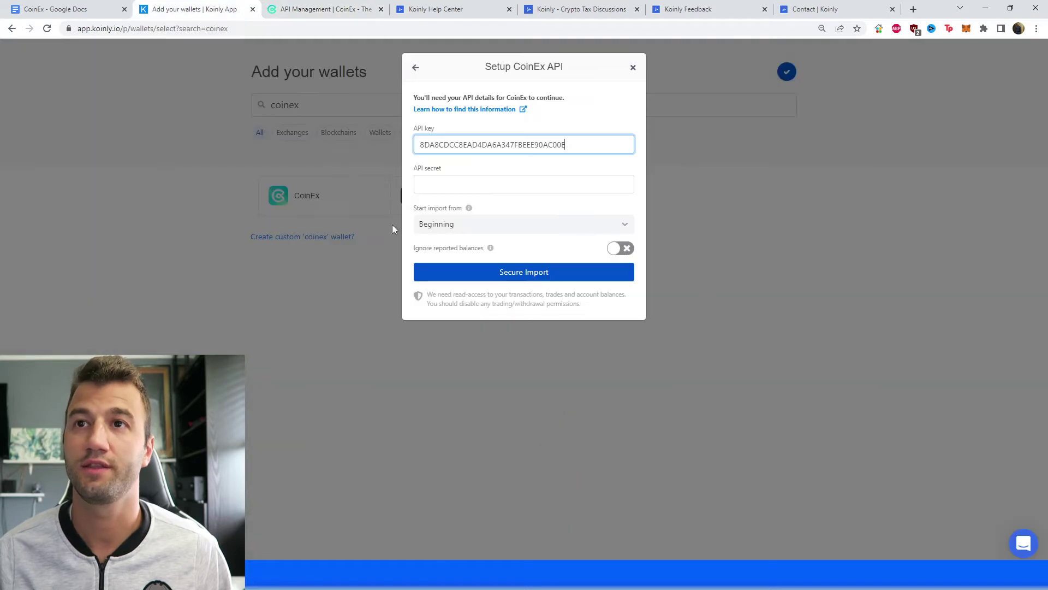
pyautogui.click(479, 184)
pyautogui.hotkey('ctrl', 'v')
pyautogui.click(496, 274)
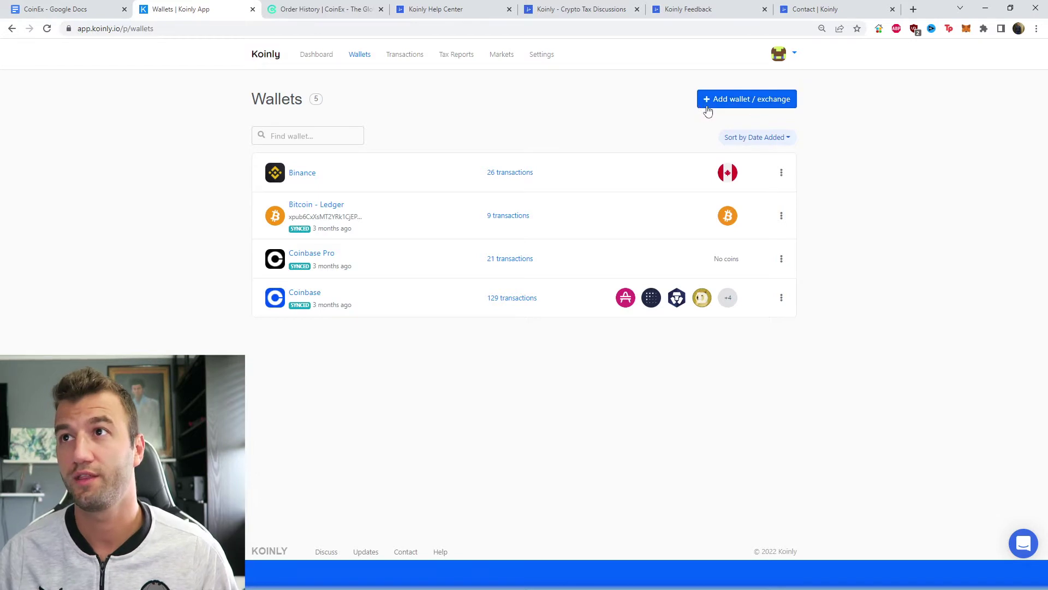
pyautogui.click(707, 104)
# Add a second CoinEx wallet set to Import from file, then switch to the CoinEx tab
pyautogui.click(394, 106)
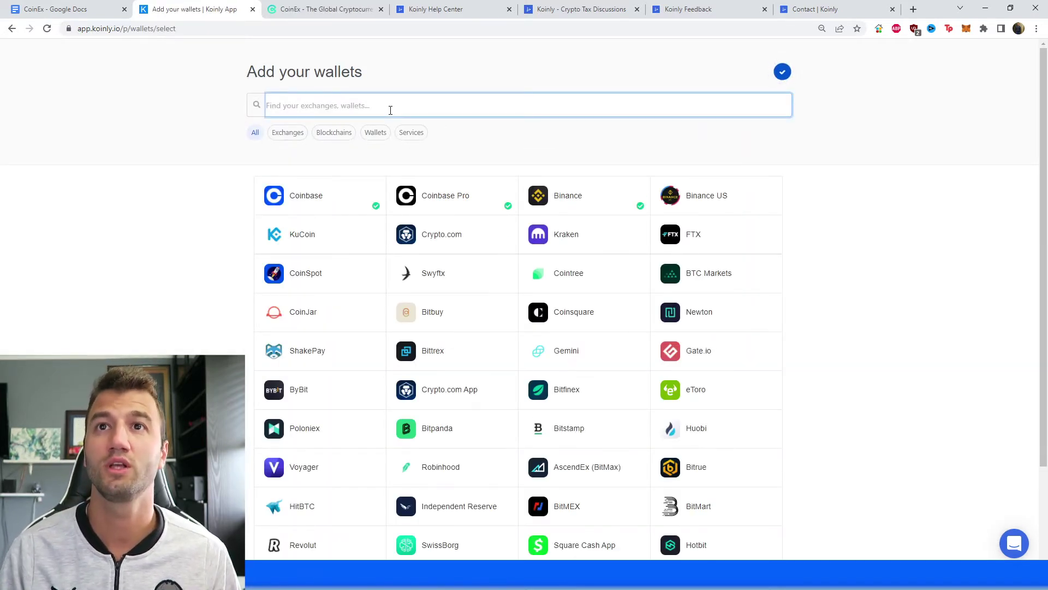
pyautogui.write('coinex')
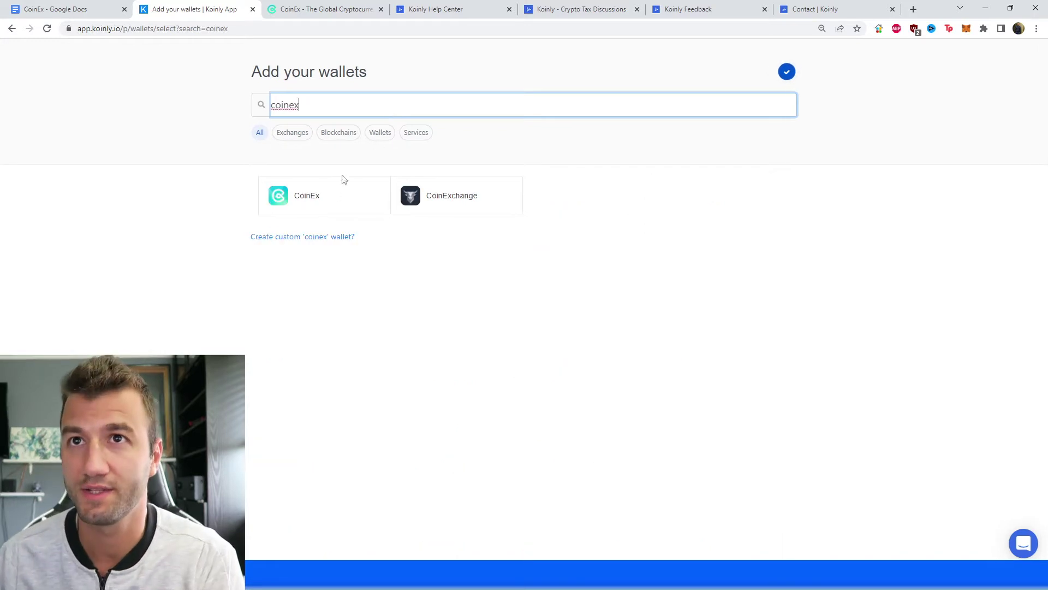
pyautogui.click(330, 194)
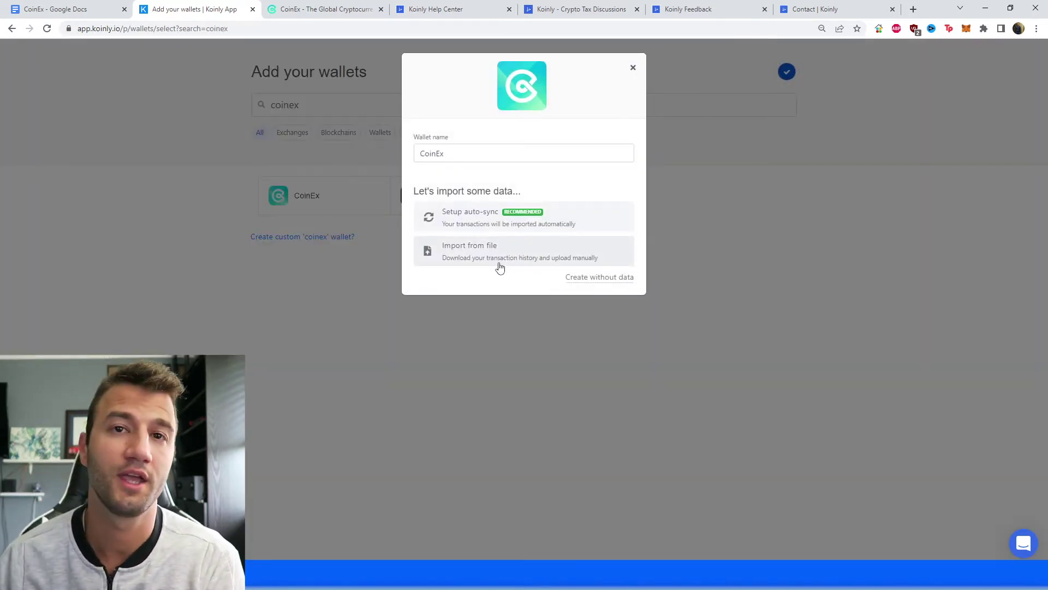
pyautogui.click(499, 266)
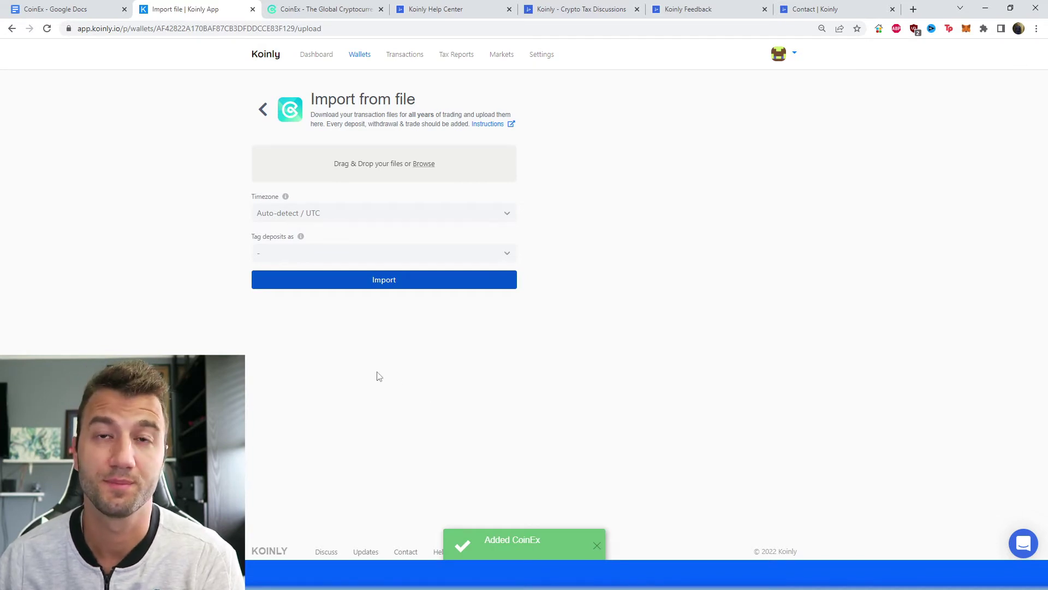
pyautogui.hotkey('ctrl', 'Tab')
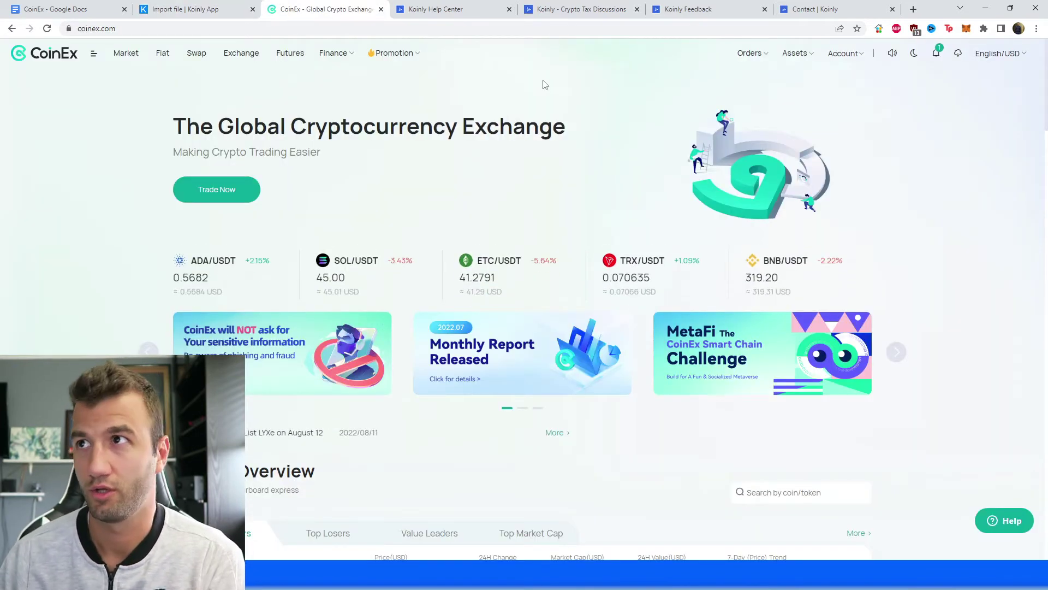
# Export the spot asset history from CoinEx Assets > History
pyautogui.moveTo(813, 64)
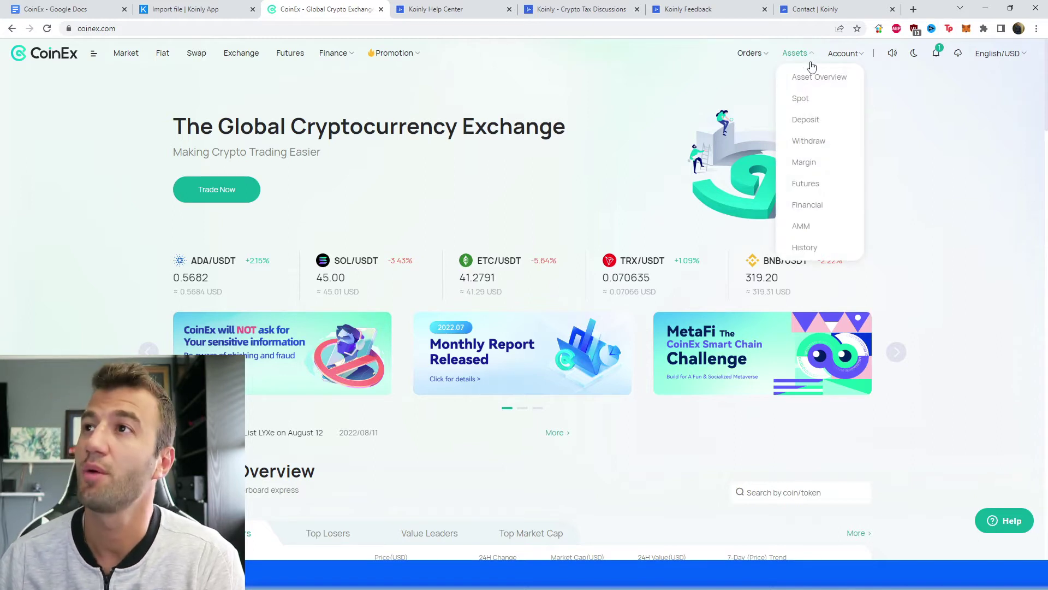
pyautogui.click(803, 249)
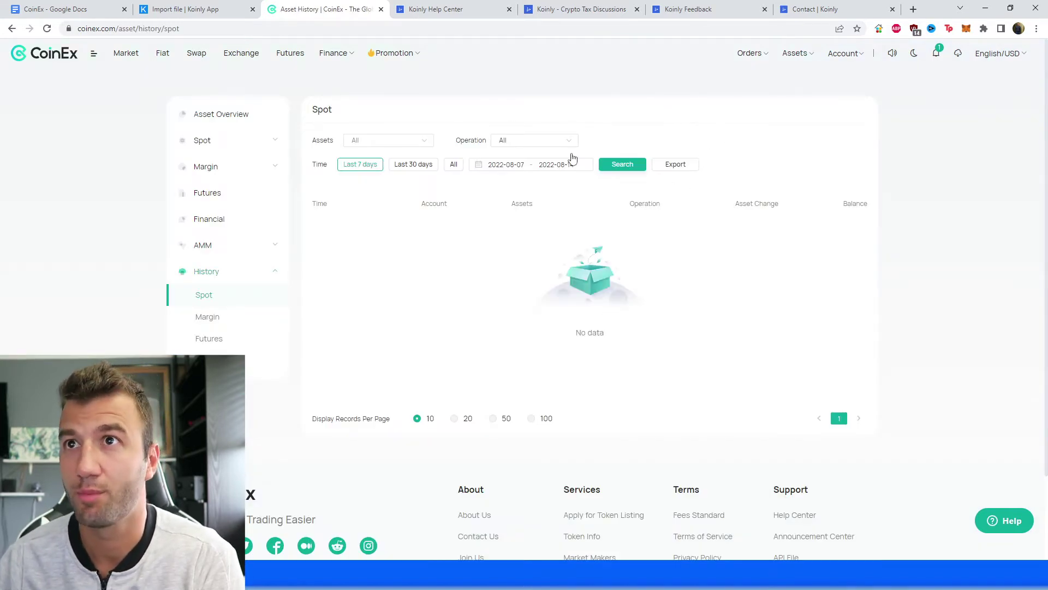
pyautogui.click(681, 164)
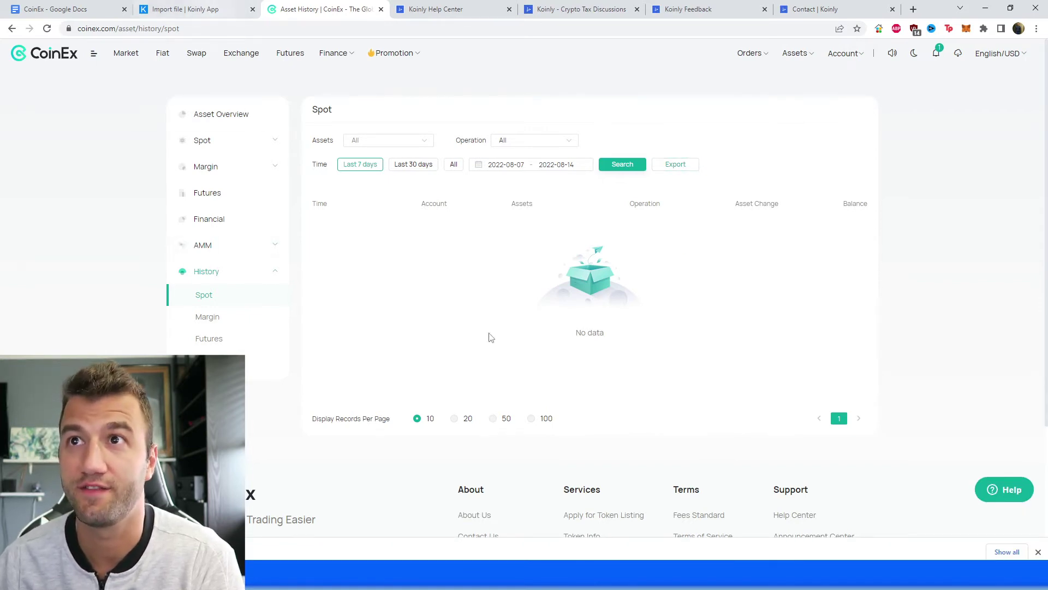
# Look over the export date range without changing it, then view the margin asset history
pyautogui.click(515, 174)
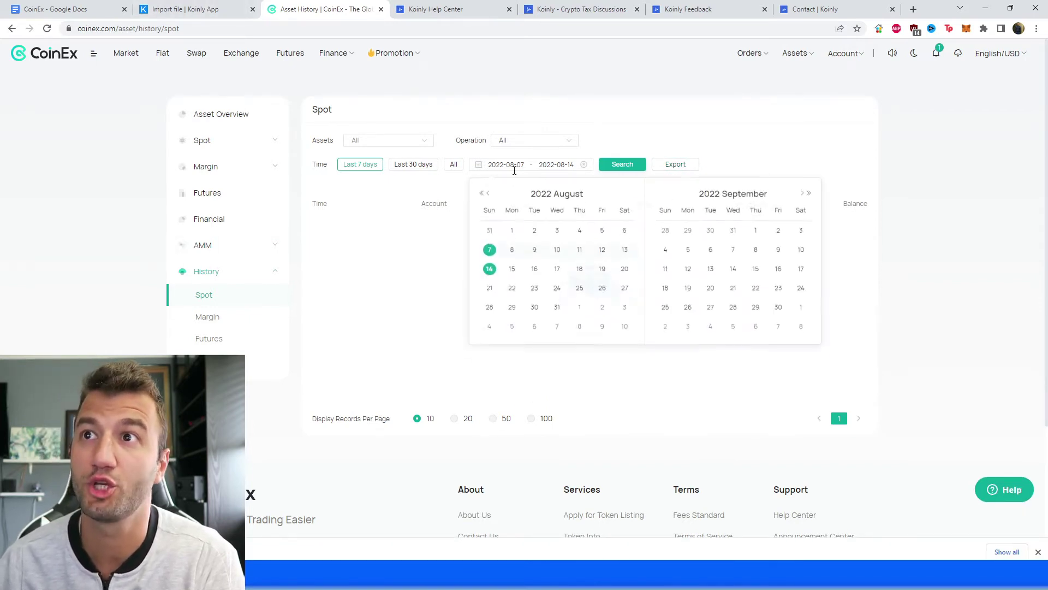
pyautogui.click(488, 195)
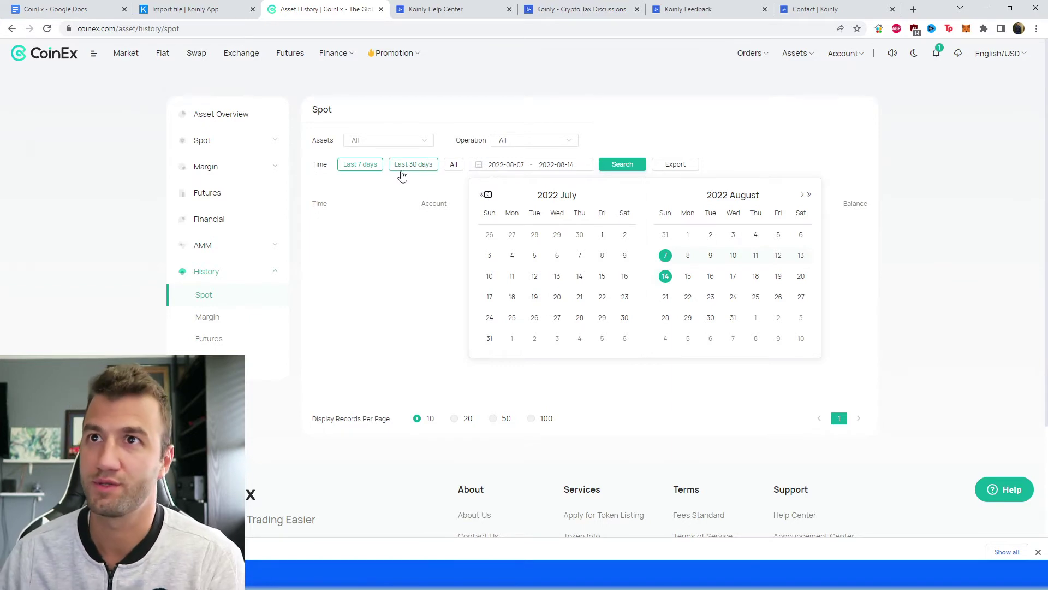
pyautogui.click(421, 190)
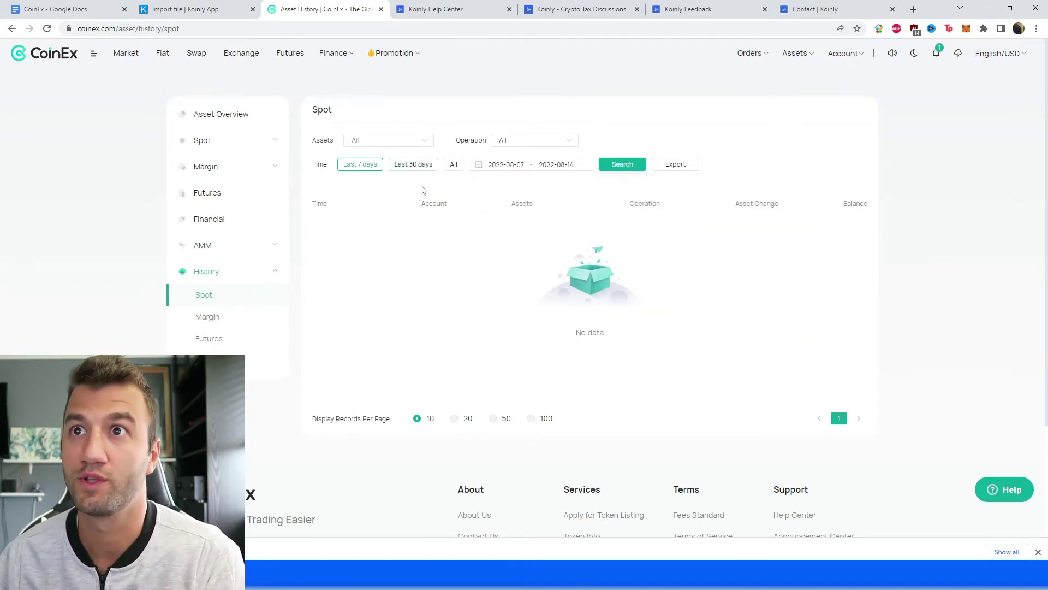
pyautogui.click(511, 166)
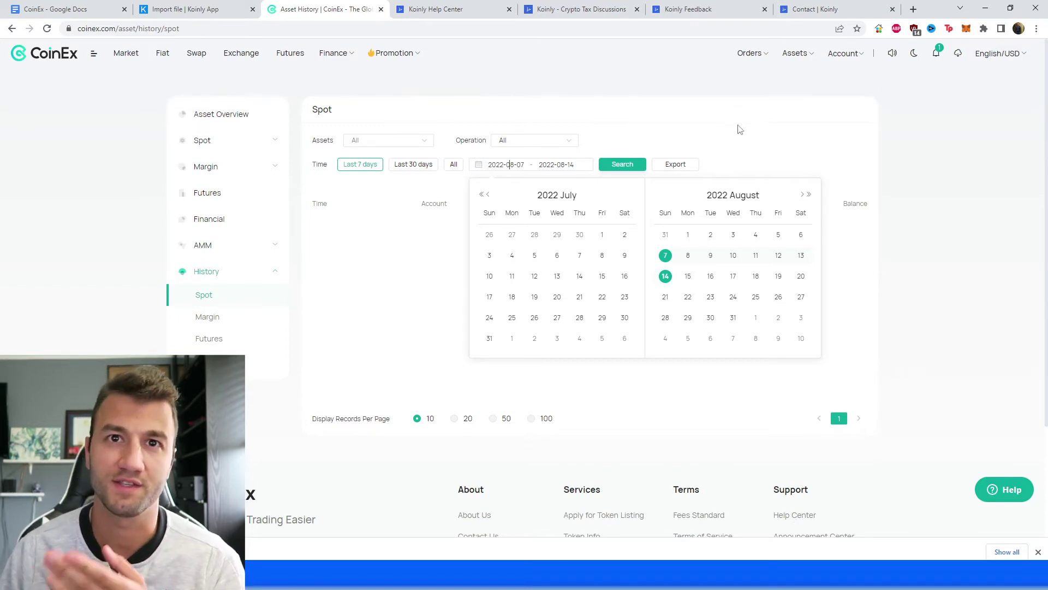
pyautogui.click(748, 143)
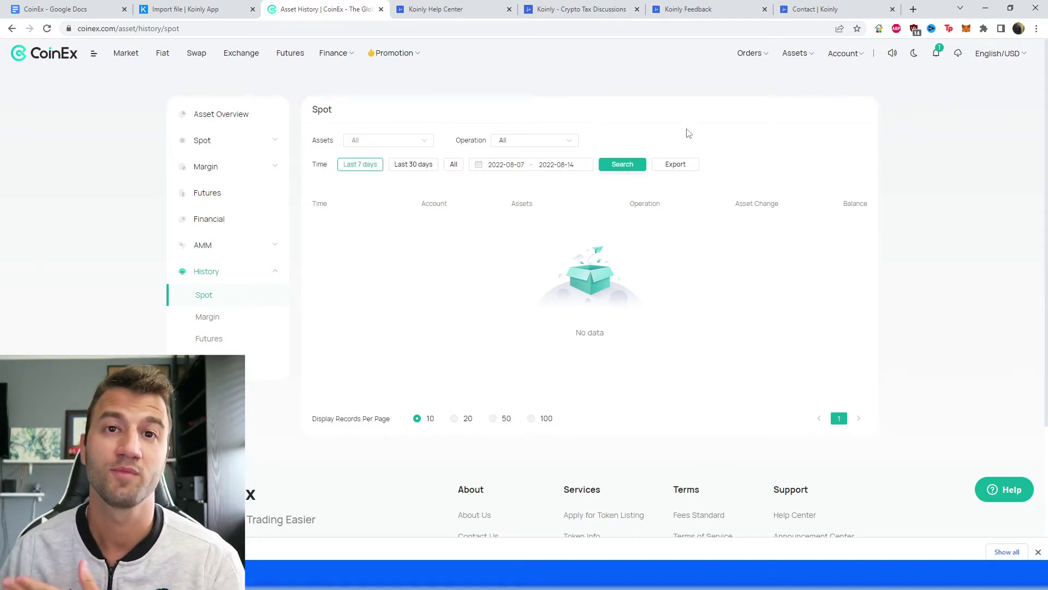
pyautogui.click(267, 318)
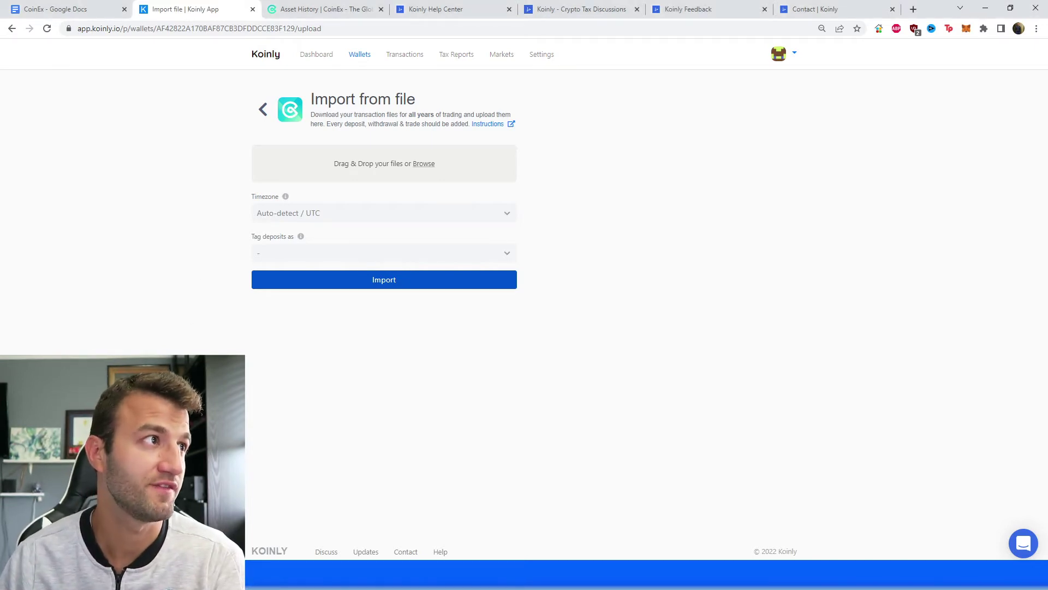
# Drop 20220814_balance_history.xlsx onto Koinly's Drag & Drop upload area
pyautogui.moveTo(0, 180); pyautogui.dragTo(317, 167)
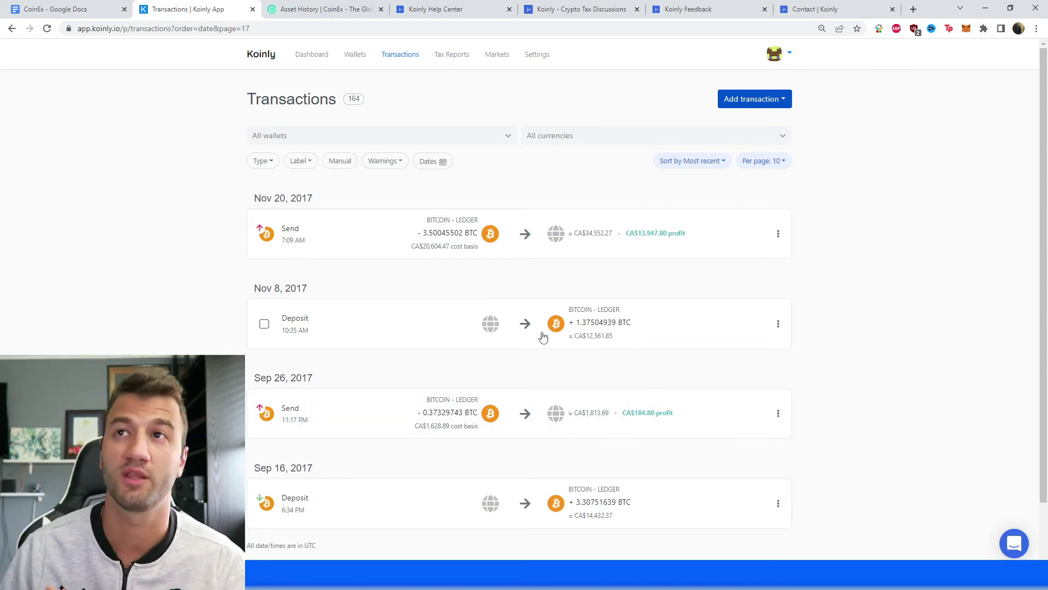
# Open Tax Reports and scroll down to the 2021 report's Download Report section
pyautogui.click(454, 54)
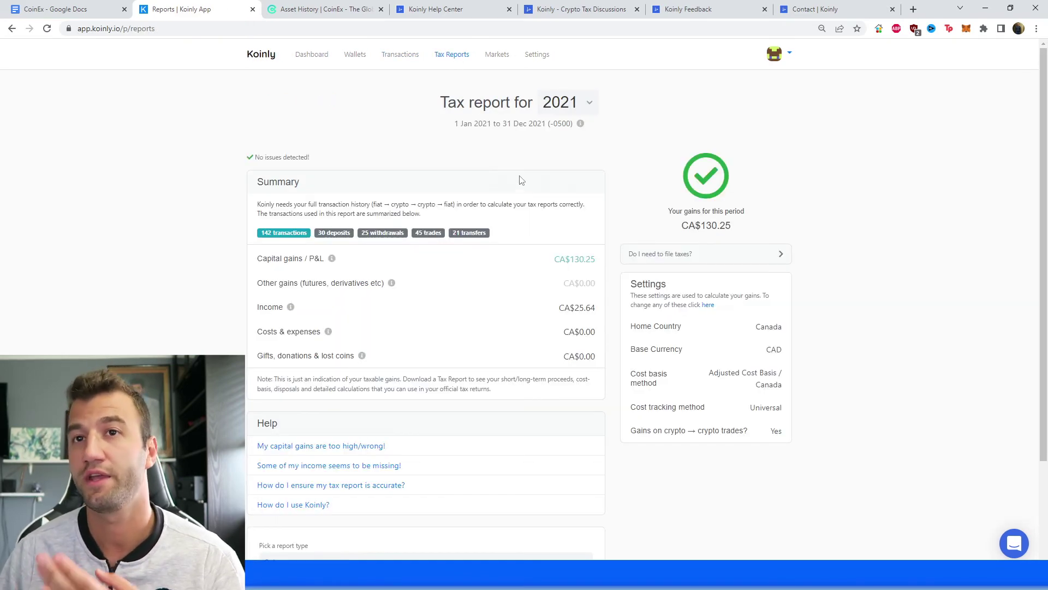
pyautogui.scroll(-3, 484, 180)
pyautogui.scroll(3, 492, 241)
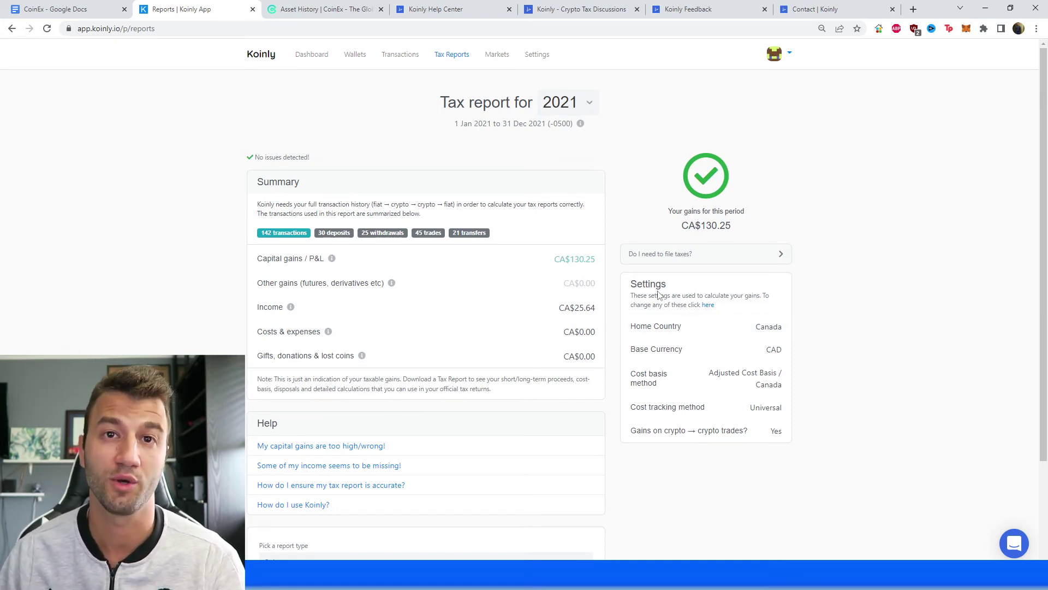
pyautogui.scroll(-3, 833, 208)
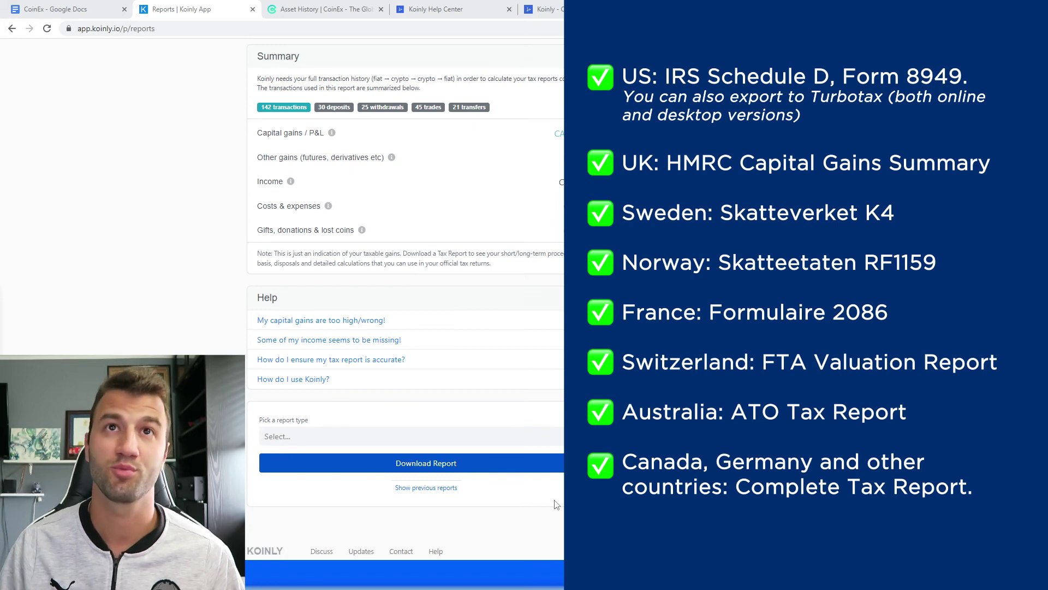
# Browse the Help Center, Crypto Tax Discussions, Feedback roadmap and Contact Koinly pages in turn
pyautogui.click(436, 10)
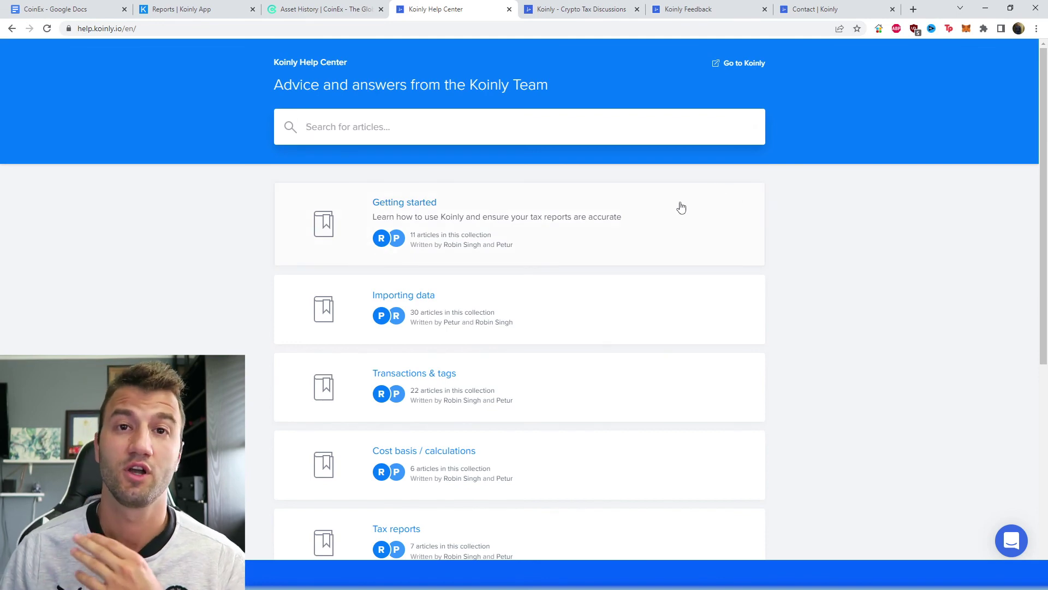
pyautogui.click(597, 10)
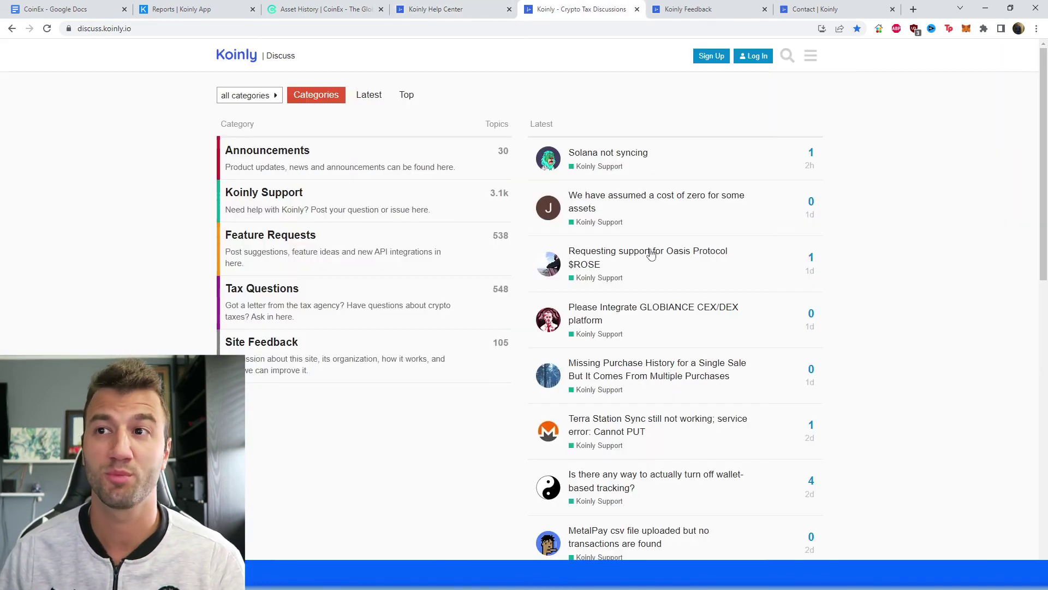
pyautogui.click(689, 10)
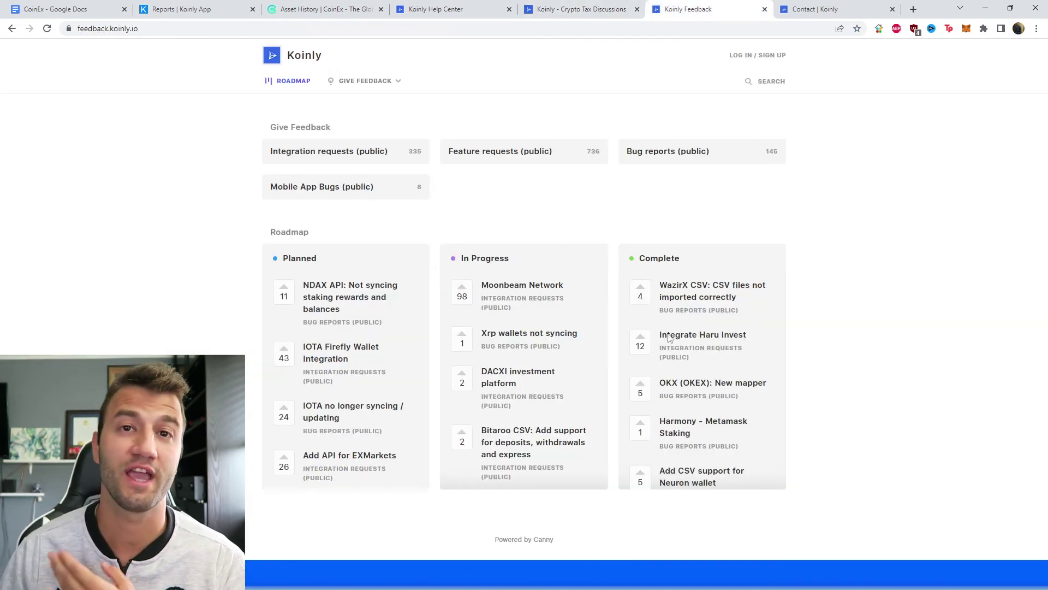
pyautogui.click(810, 6)
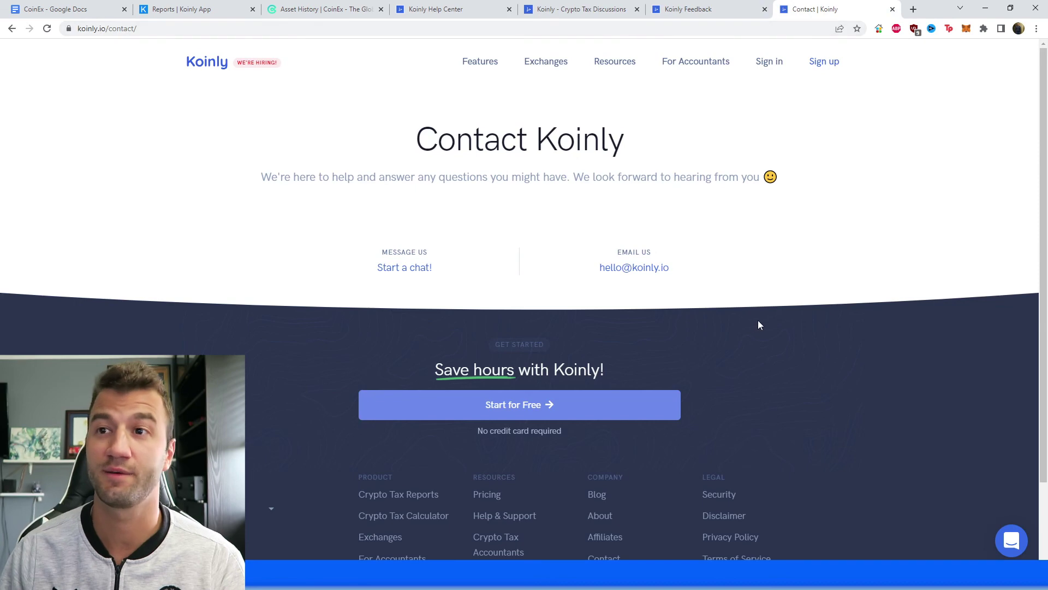